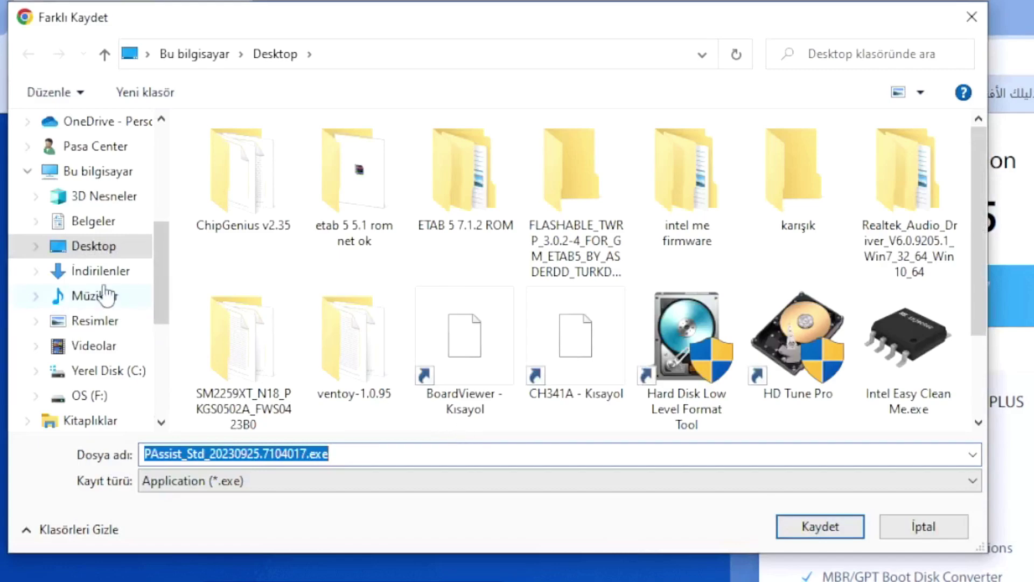
Save the installer PAssist_Std_20230925.7104017.exe to the Desktop and show the downloaded file in its folder
{"action": "left_click", "coordinate": [96, 251]}
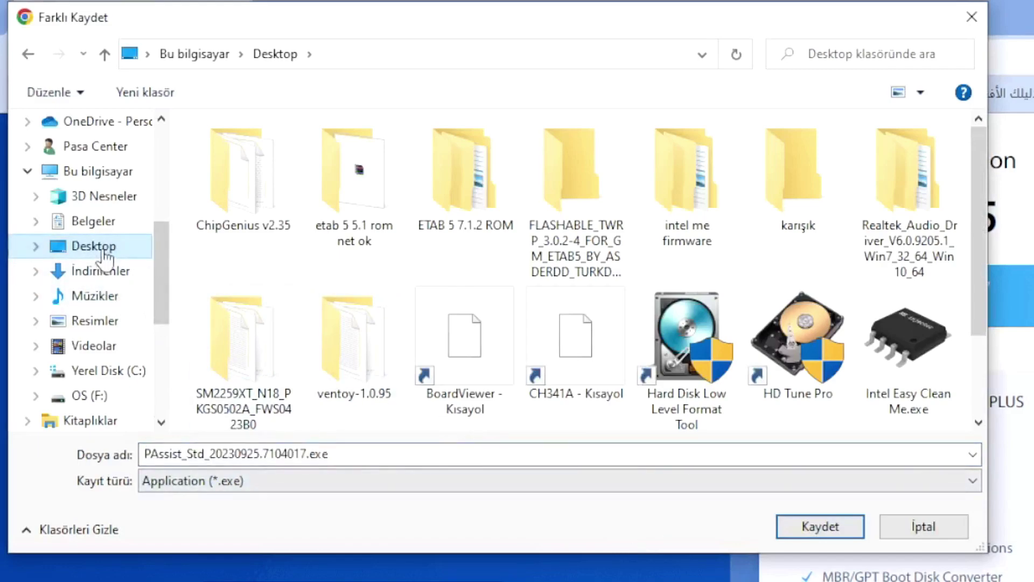
{"action": "left_click", "coordinate": [808, 528]}
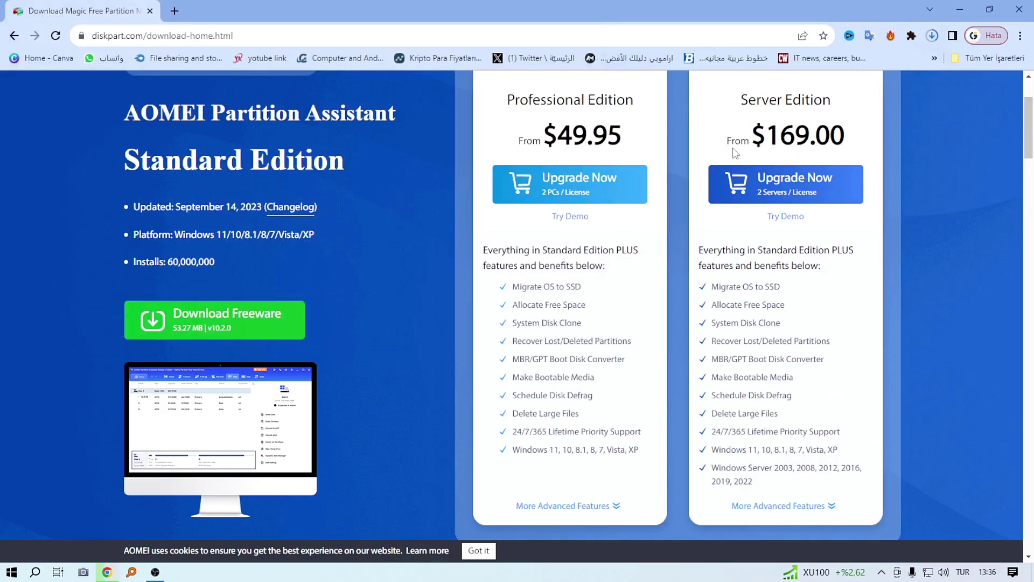
{"action": "left_click", "coordinate": [932, 36]}
{"action": "left_click", "coordinate": [798, 132]}
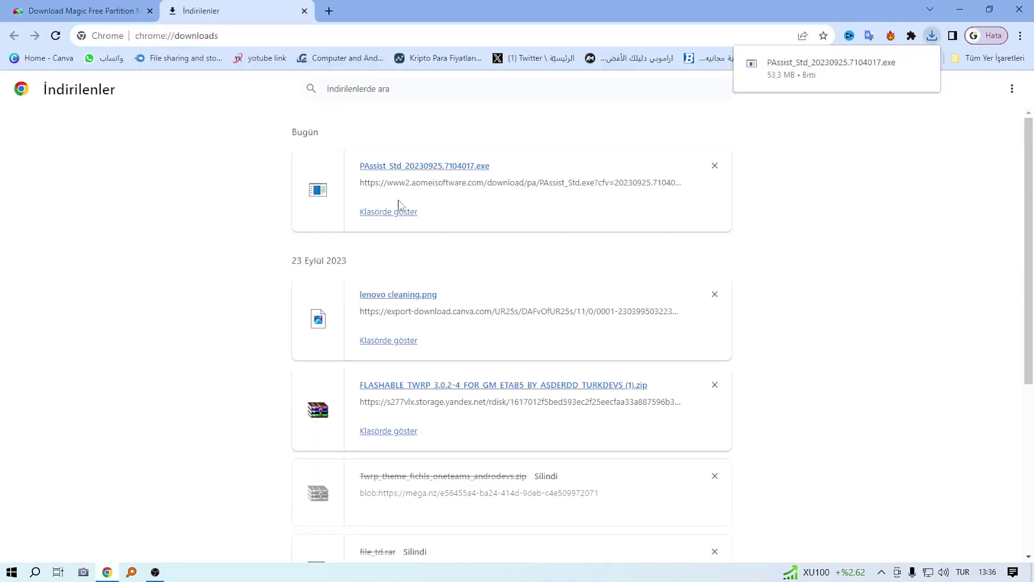
{"action": "left_click", "coordinate": [397, 210]}
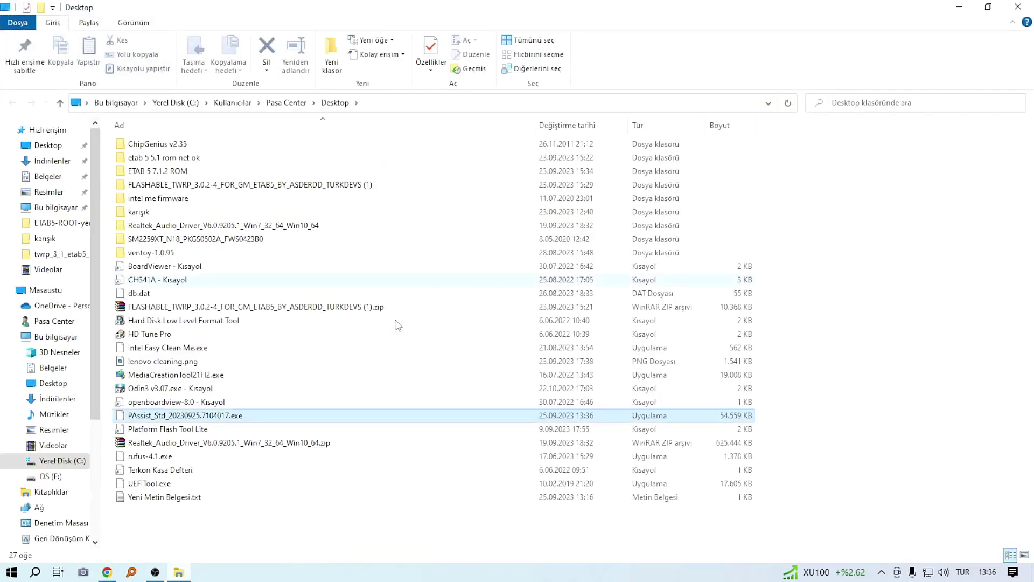
Run the downloaded installer, clear away the folder and browser windows, and set the setup language to English
{"action": "double_click", "coordinate": [168, 418]}
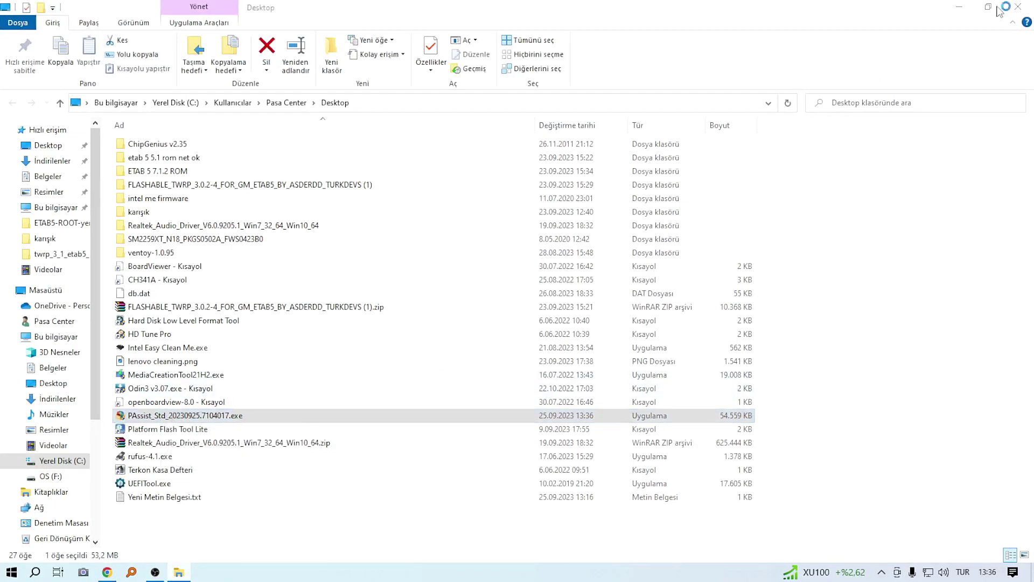
{"action": "left_click", "coordinate": [1018, 6]}
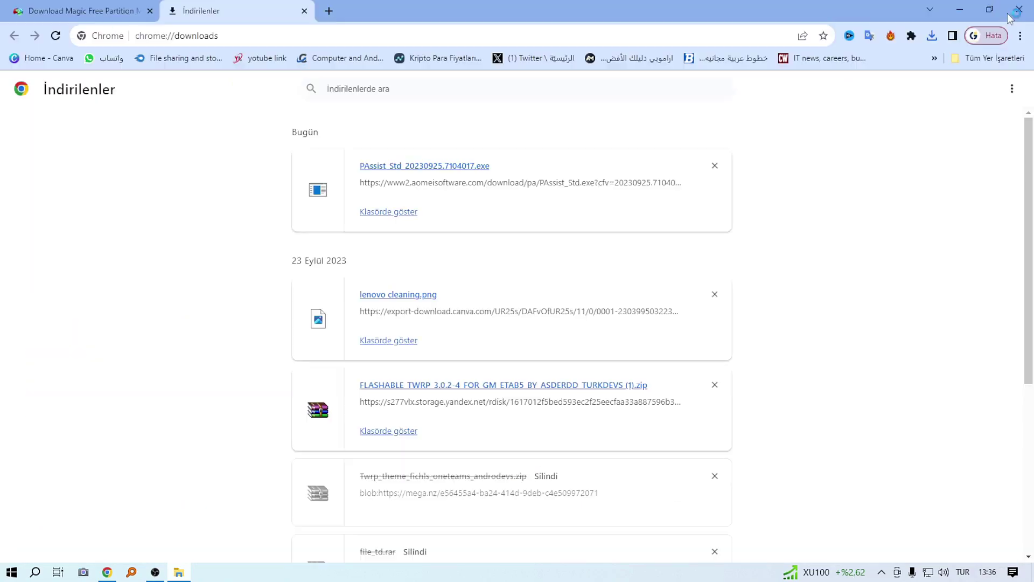
{"action": "left_click", "coordinate": [969, 7]}
{"action": "left_click", "coordinate": [504, 293]}
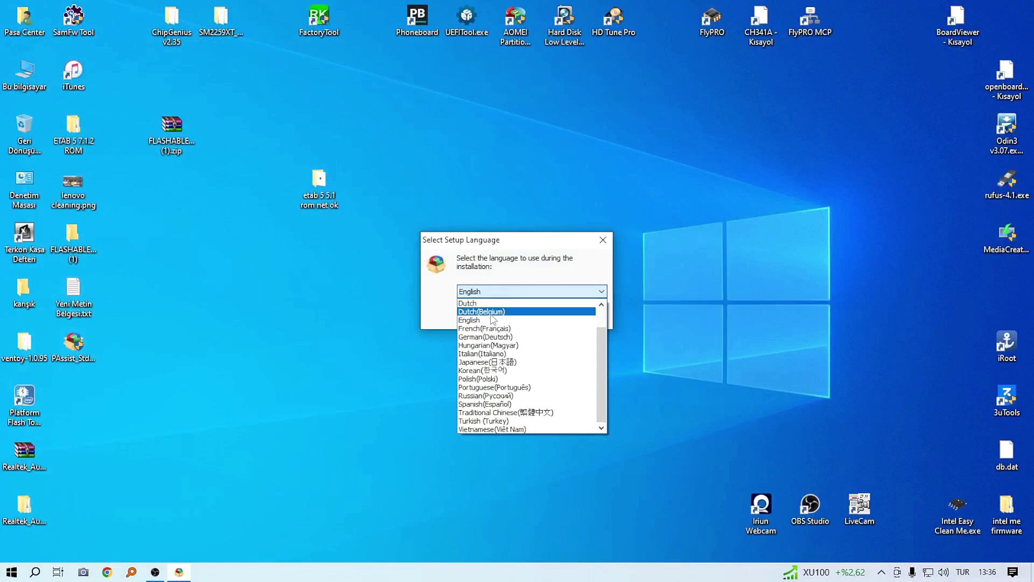
{"action": "left_click", "coordinate": [472, 320]}
{"action": "left_click", "coordinate": [544, 319]}
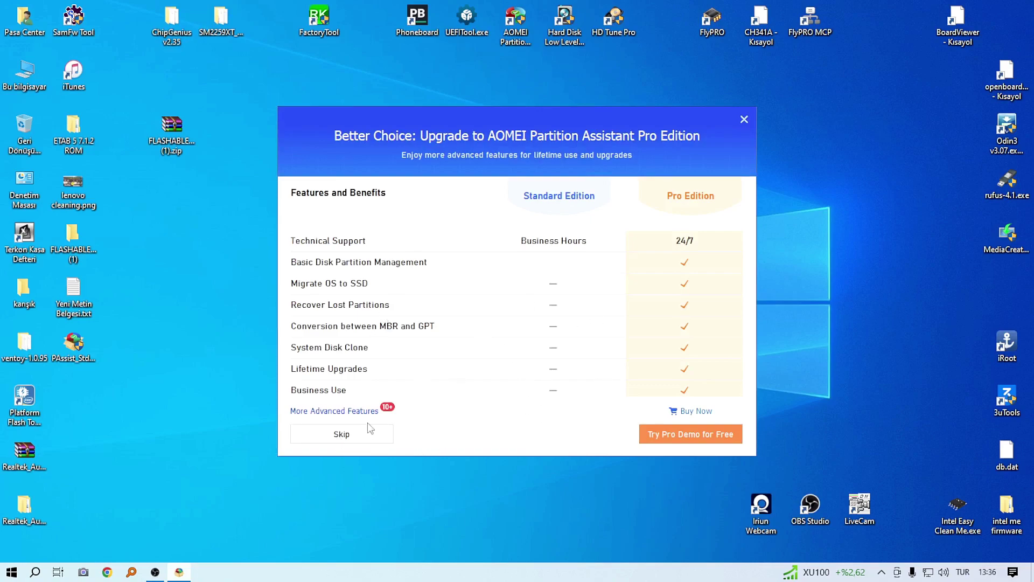
Skip the Pro Edition upgrade offer and quit the AOMEI Partition Assistant installation
{"action": "left_click", "coordinate": [340, 436]}
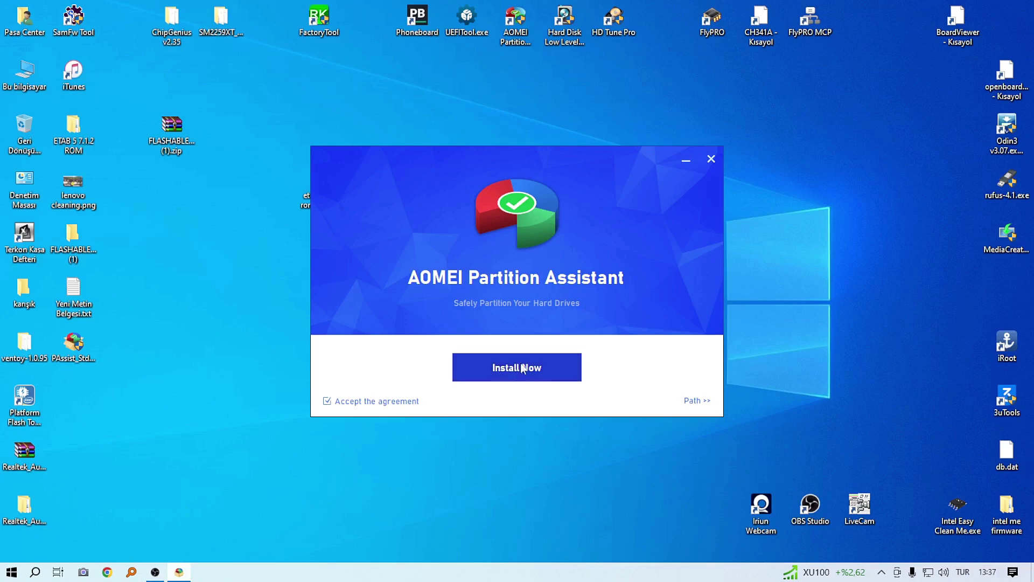
{"action": "left_click", "coordinate": [711, 159]}
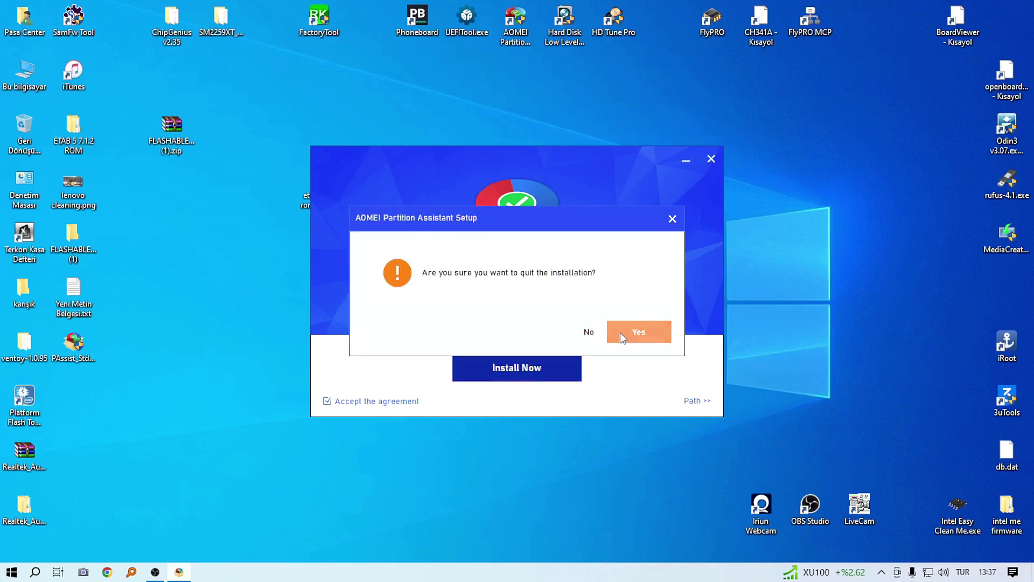
{"action": "left_click", "coordinate": [604, 337]}
{"action": "left_click", "coordinate": [711, 159]}
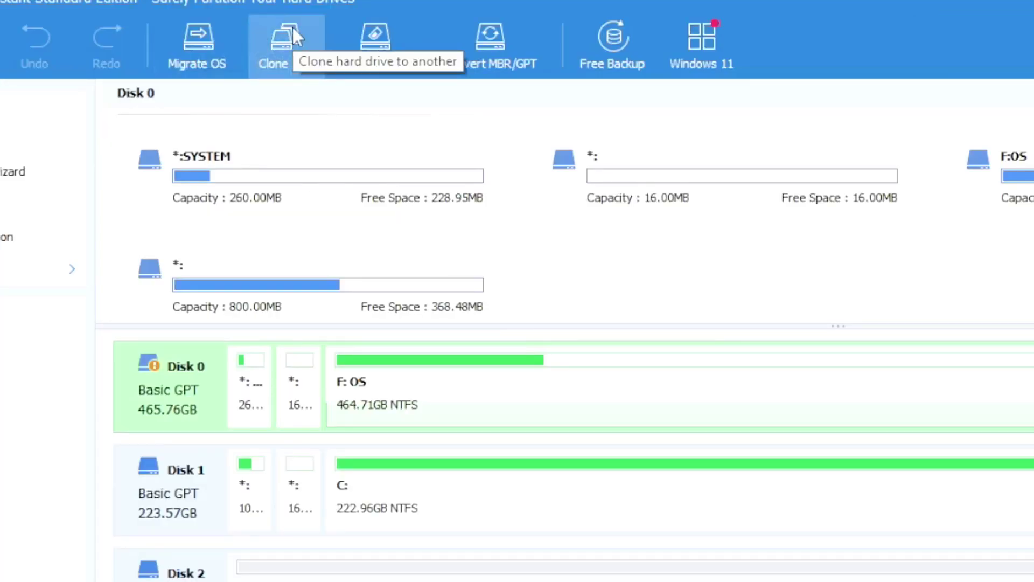
Start the Disk Clone Wizard in AOMEI Partition Assistant with the Clone Disk Quickly method
{"action": "left_click", "coordinate": [293, 27]}
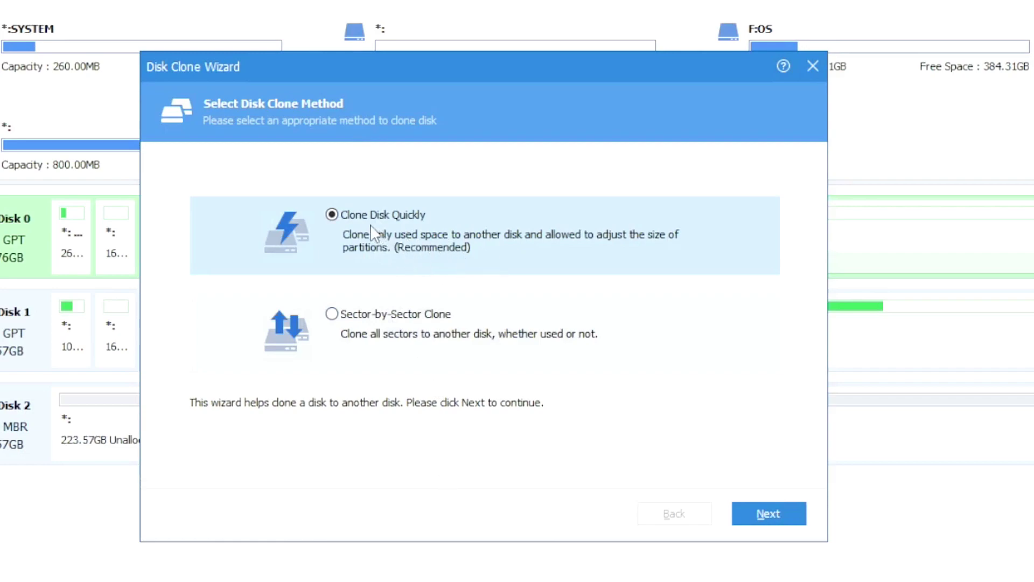
{"action": "left_click", "coordinate": [767, 512]}
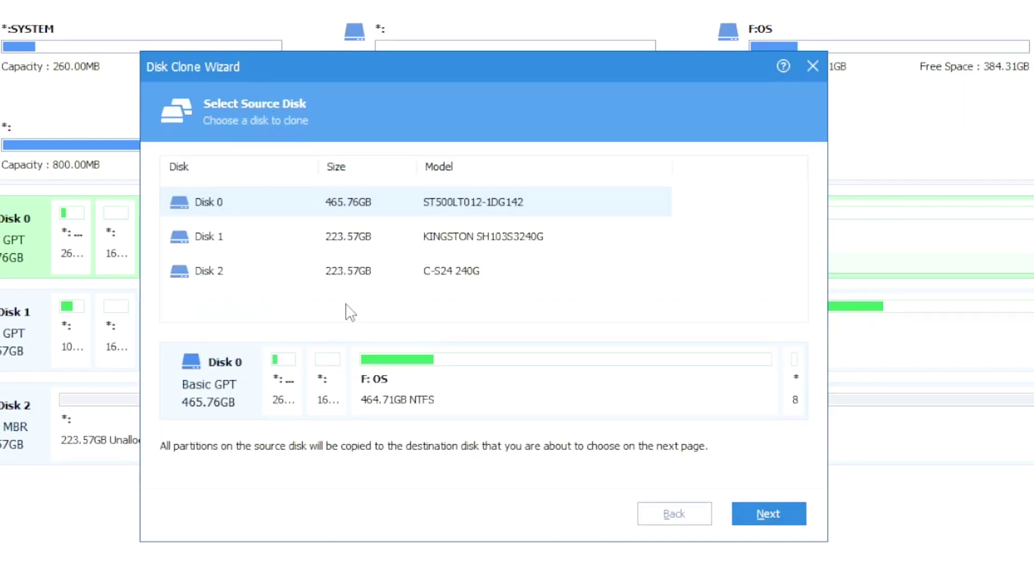
Compare the models, sizes and partition layouts of Disk 0, Disk 1 and Disk 2 in the source disk list
{"action": "left_click", "coordinate": [447, 265]}
{"action": "left_click", "coordinate": [443, 236]}
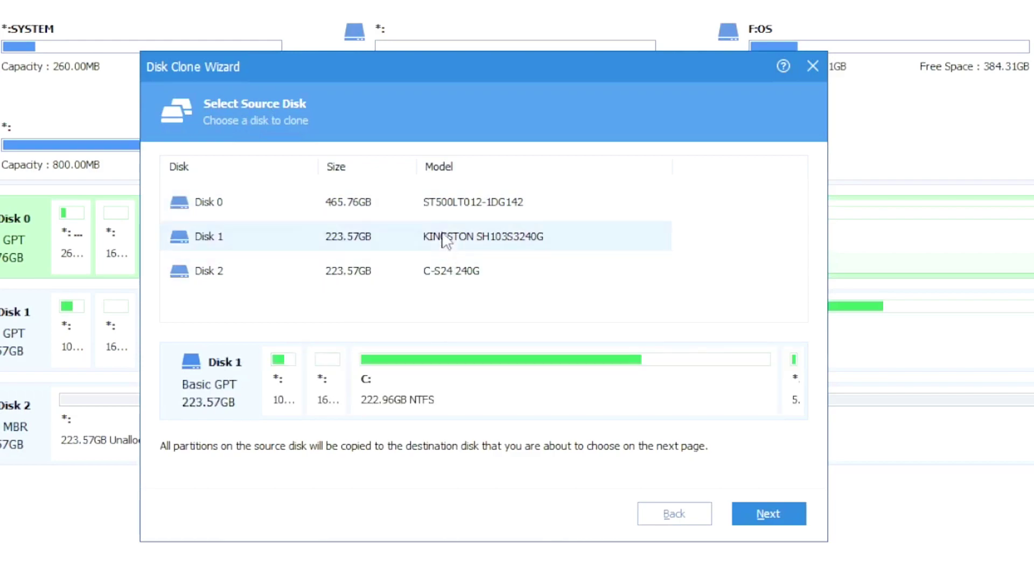
{"action": "left_click", "coordinate": [446, 205]}
{"action": "left_click", "coordinate": [458, 247]}
{"action": "left_click", "coordinate": [467, 276]}
{"action": "left_click", "coordinate": [462, 245]}
{"action": "left_click", "coordinate": [441, 202]}
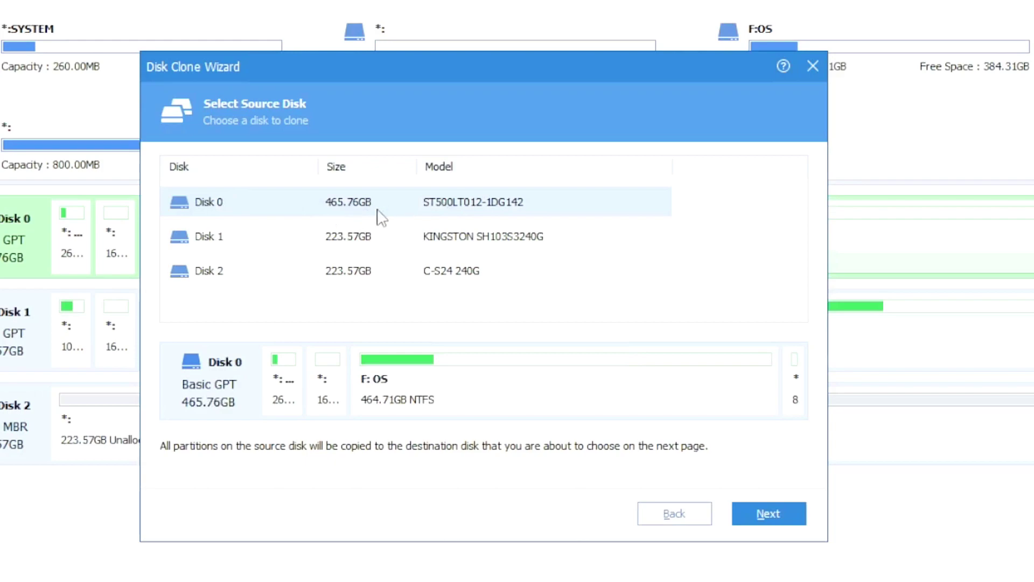
{"action": "left_click", "coordinate": [384, 276]}
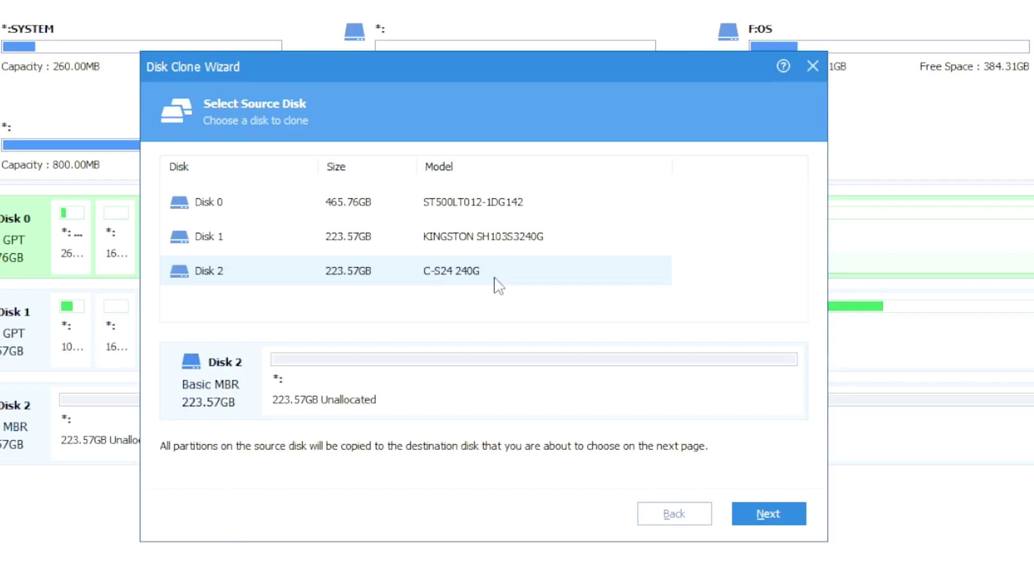
Choose Disk 0 (ST500LT012-1DG142) as the source disk and Disk 2 (C-S24 240G) as the destination disk
{"action": "left_click", "coordinate": [353, 209]}
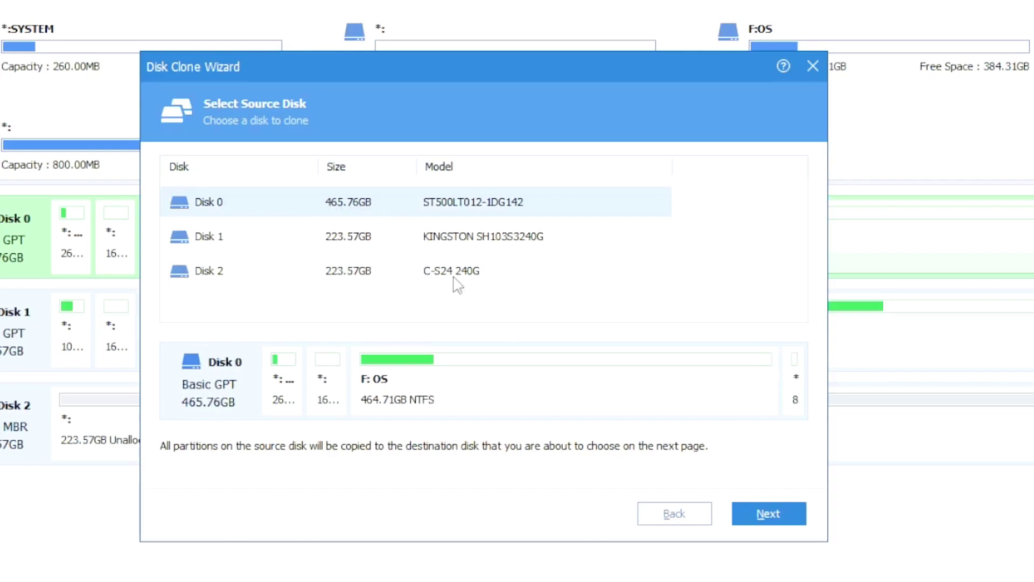
{"action": "left_click", "coordinate": [769, 511]}
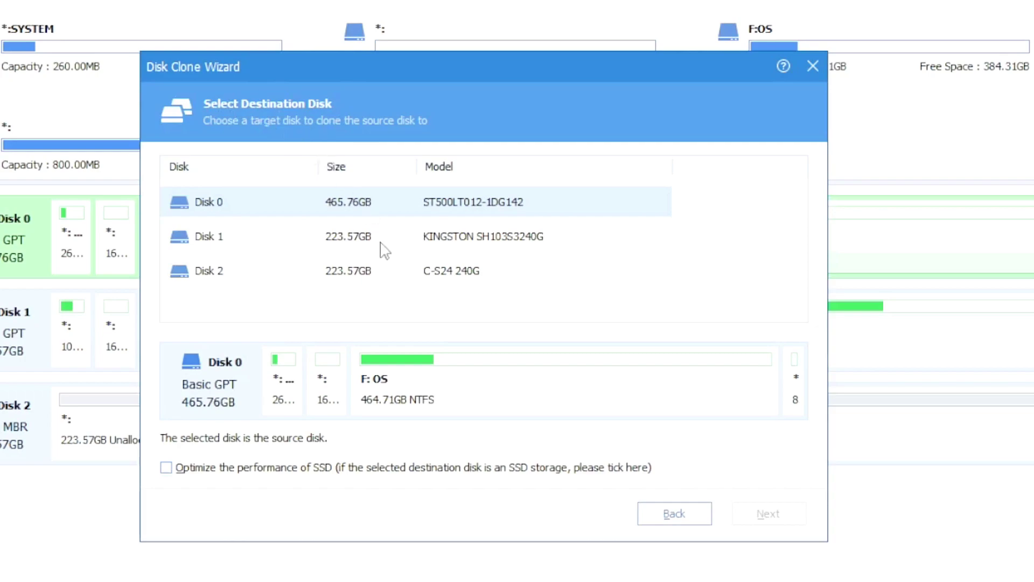
{"action": "left_click", "coordinate": [356, 274]}
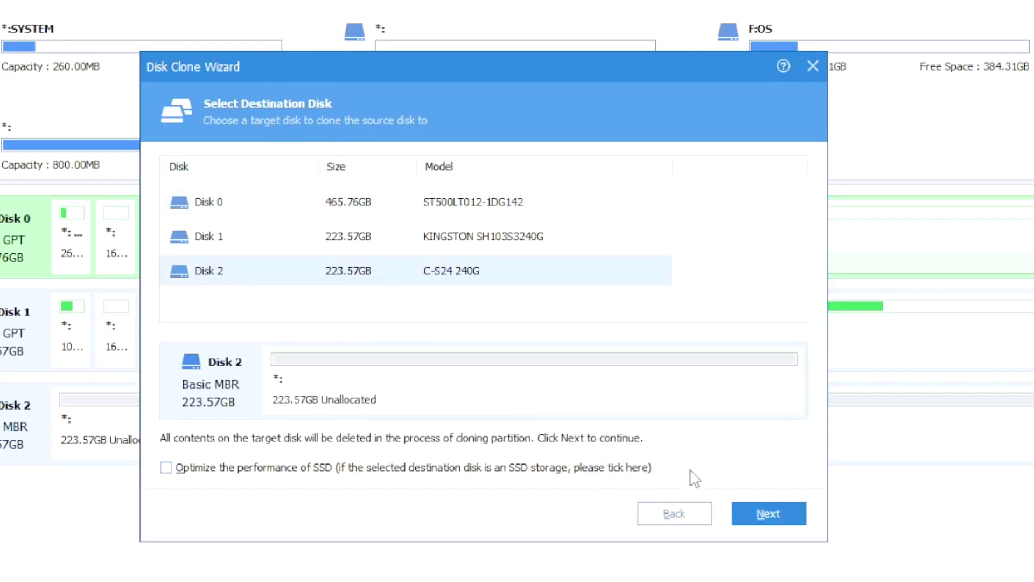
{"action": "left_click", "coordinate": [758, 513]}
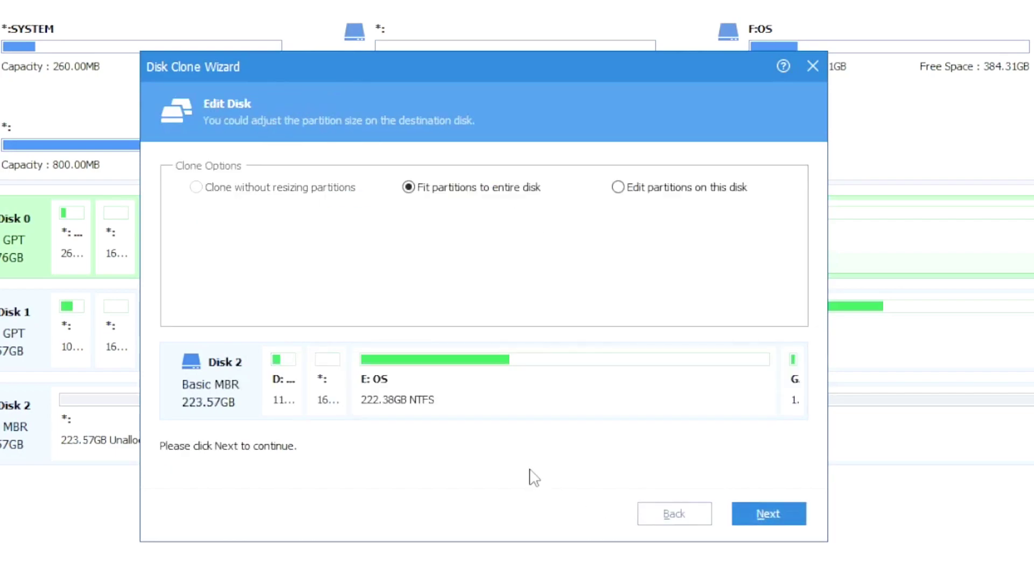
Compare the two available clone options, choose Fit partitions to entire disk, and finish the wizard
{"action": "left_click", "coordinate": [617, 188]}
{"action": "left_click", "coordinate": [447, 195]}
{"action": "left_click", "coordinate": [619, 194]}
{"action": "left_click", "coordinate": [446, 196]}
{"action": "left_click", "coordinate": [618, 188]}
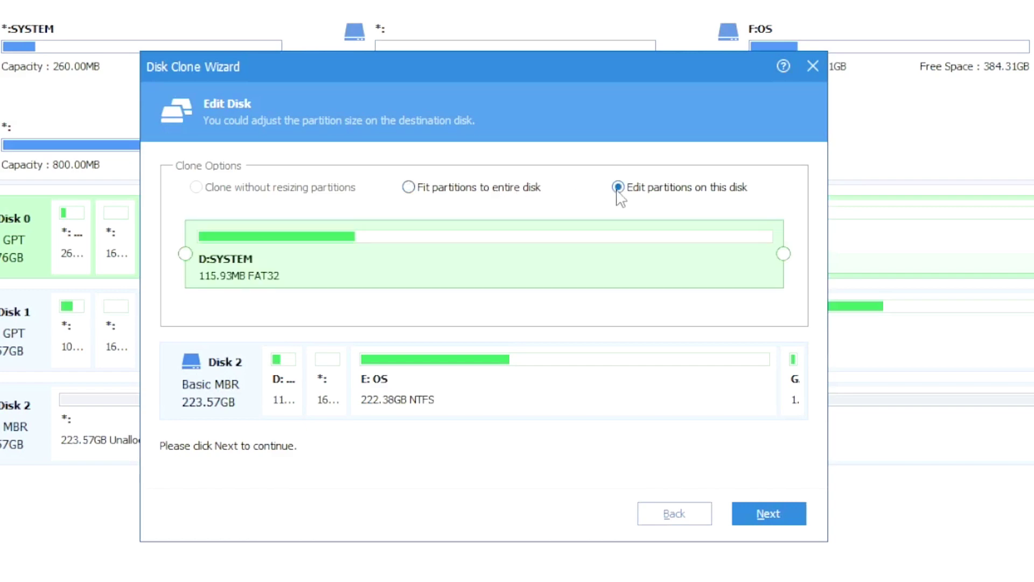
{"action": "left_click", "coordinate": [451, 194]}
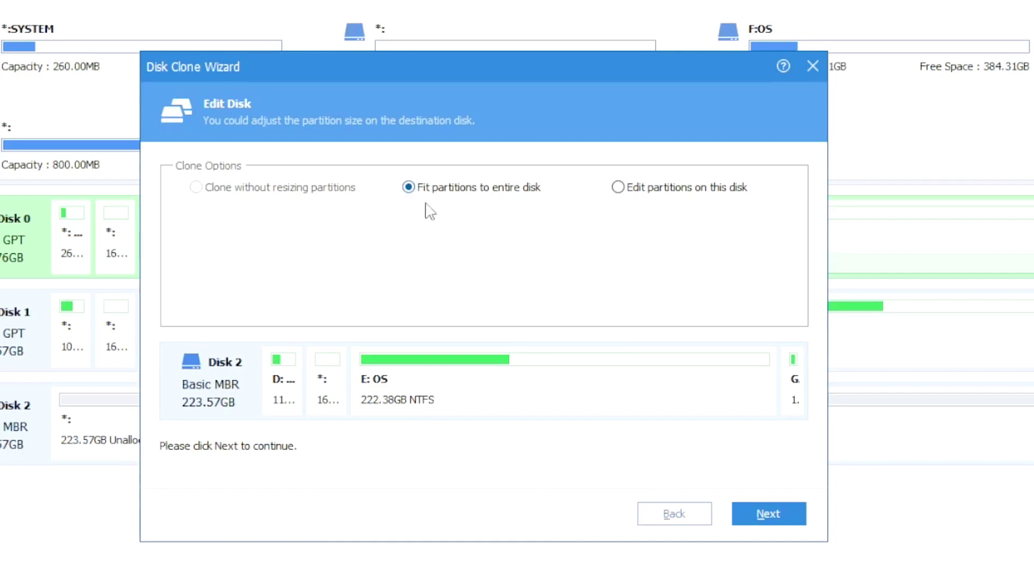
{"action": "left_click", "coordinate": [764, 512]}
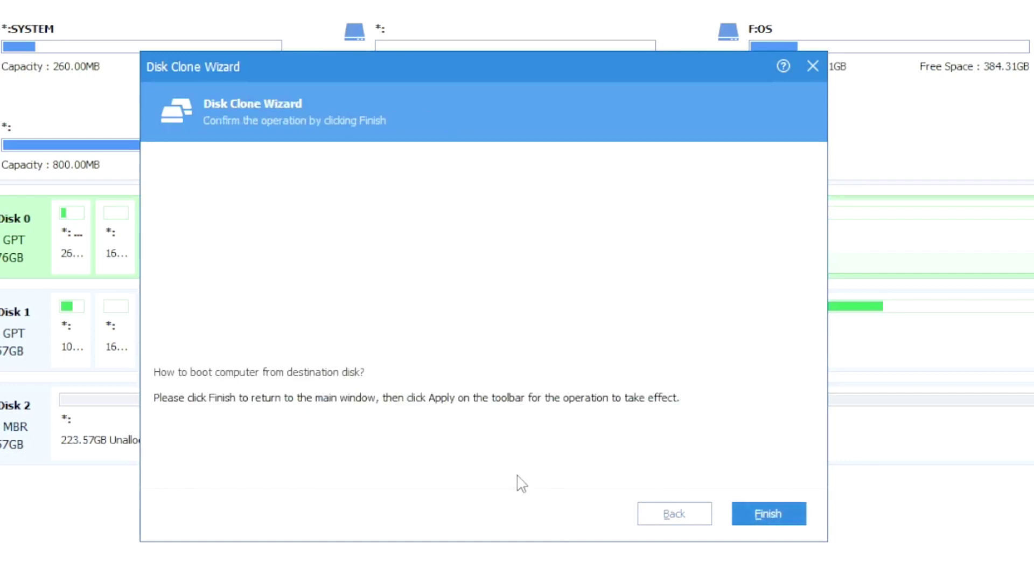
{"action": "left_click", "coordinate": [754, 512]}
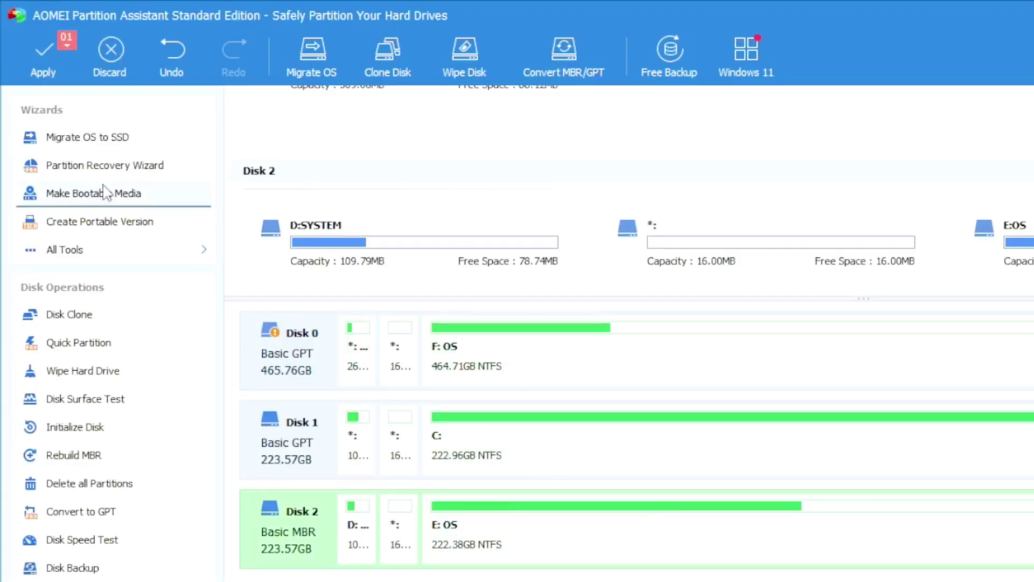
Apply the pending clone of Disk 0 to Disk 2 and confirm starting the operation
{"action": "left_click", "coordinate": [30, 56]}
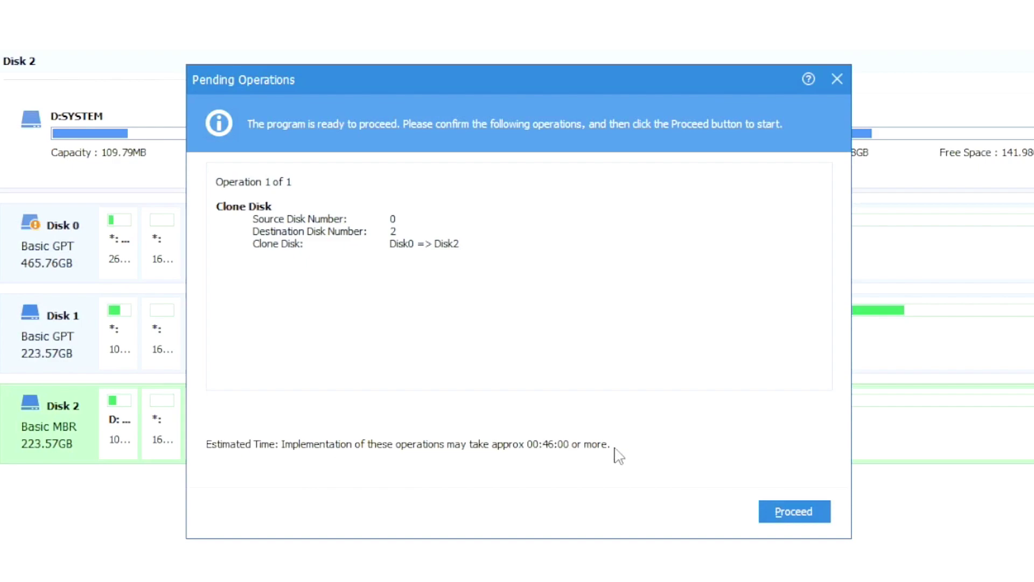
{"action": "left_click", "coordinate": [792, 515]}
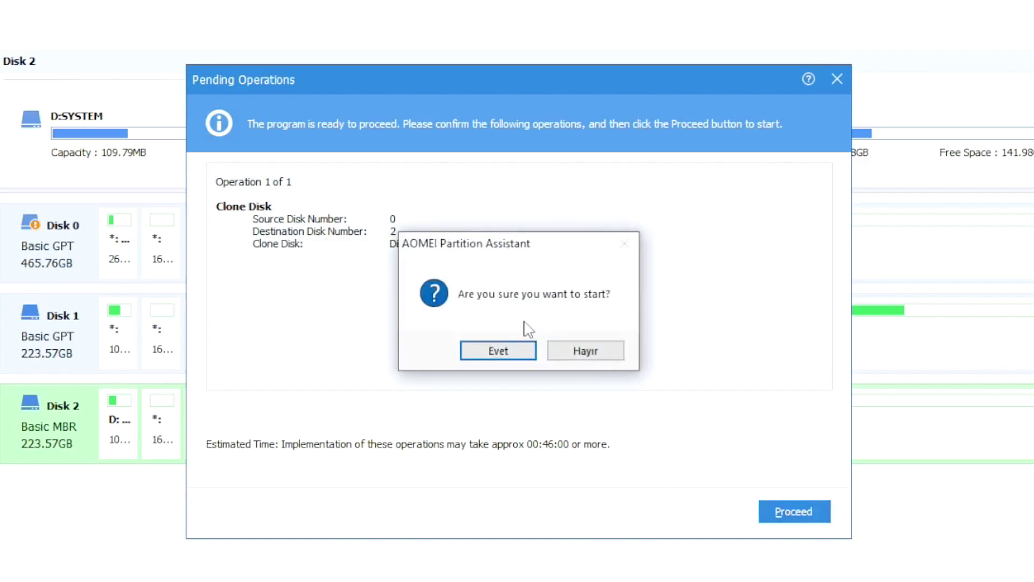
{"action": "left_click", "coordinate": [499, 353]}
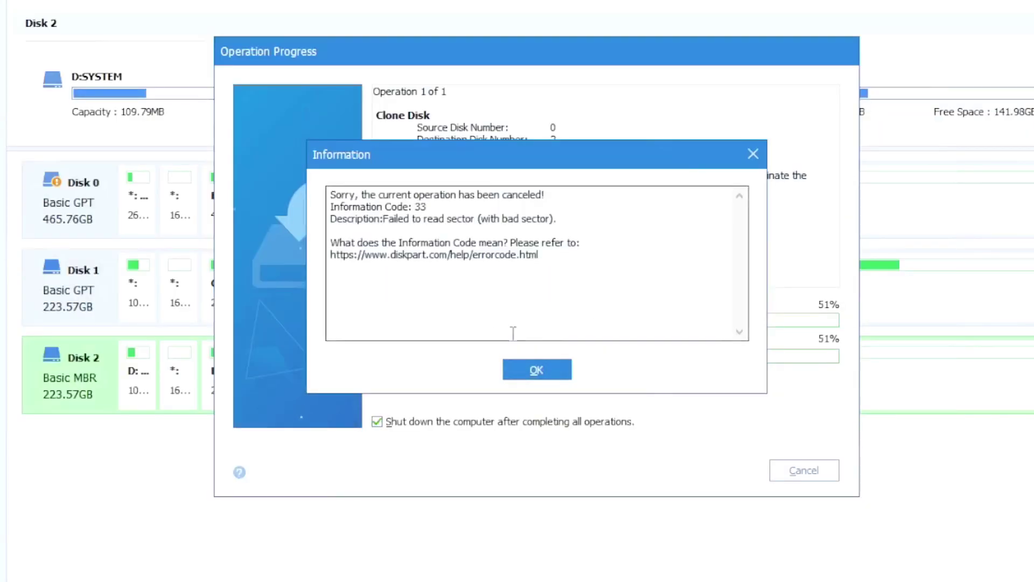
Examine the clone operation's information message and the progress behind it, and dismiss the message
{"action": "left_click_drag", "start_coordinate": [544, 167], "coordinate": [605, 50]}
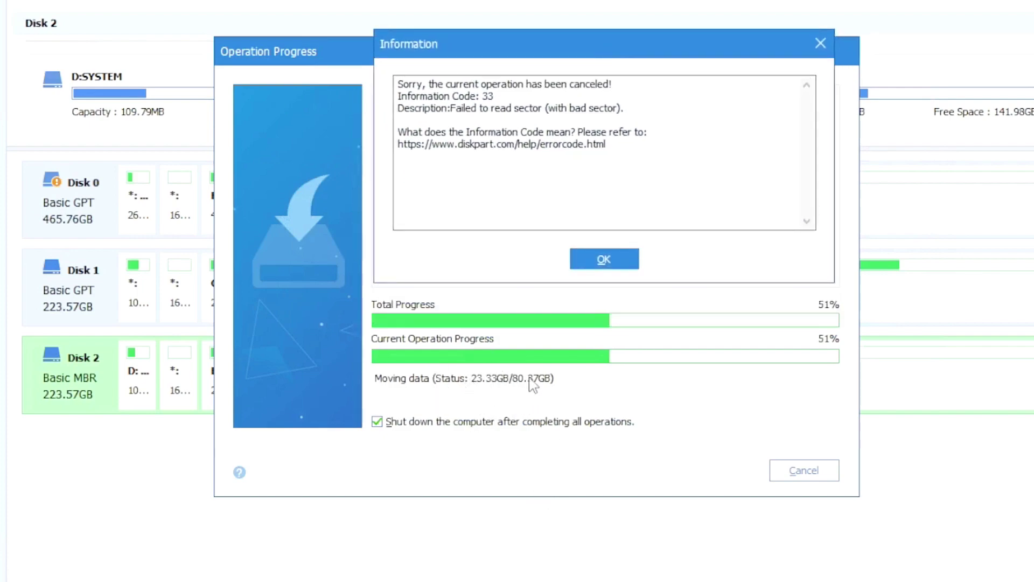
{"action": "mouse_move", "coordinate": [517, 54]}
{"action": "left_mouse_down"}
{"action": "mouse_move", "coordinate": [467, 183]}
{"action": "mouse_move", "coordinate": [470, 216]}
{"action": "left_mouse_up"}
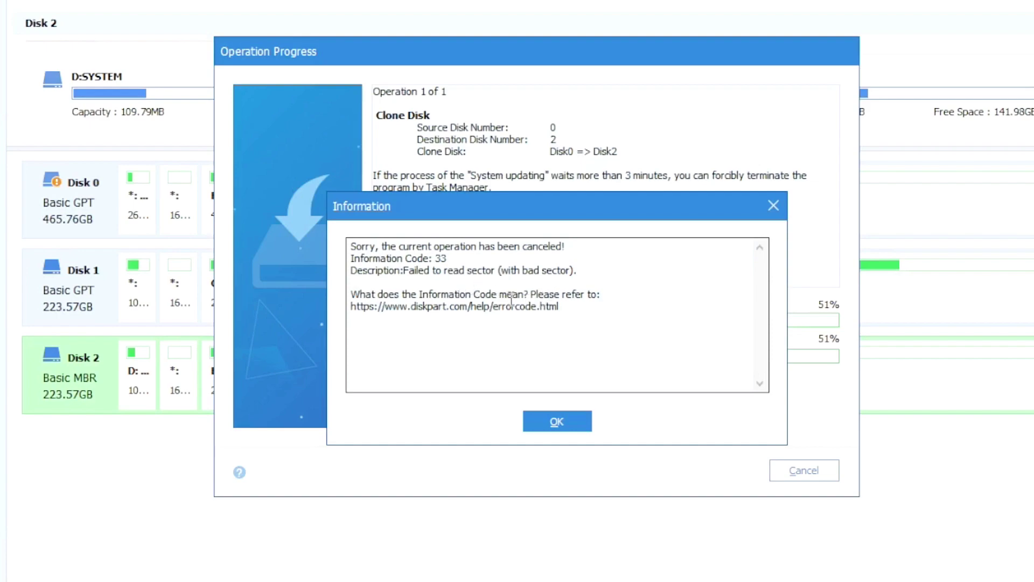
{"action": "left_click", "coordinate": [569, 427]}
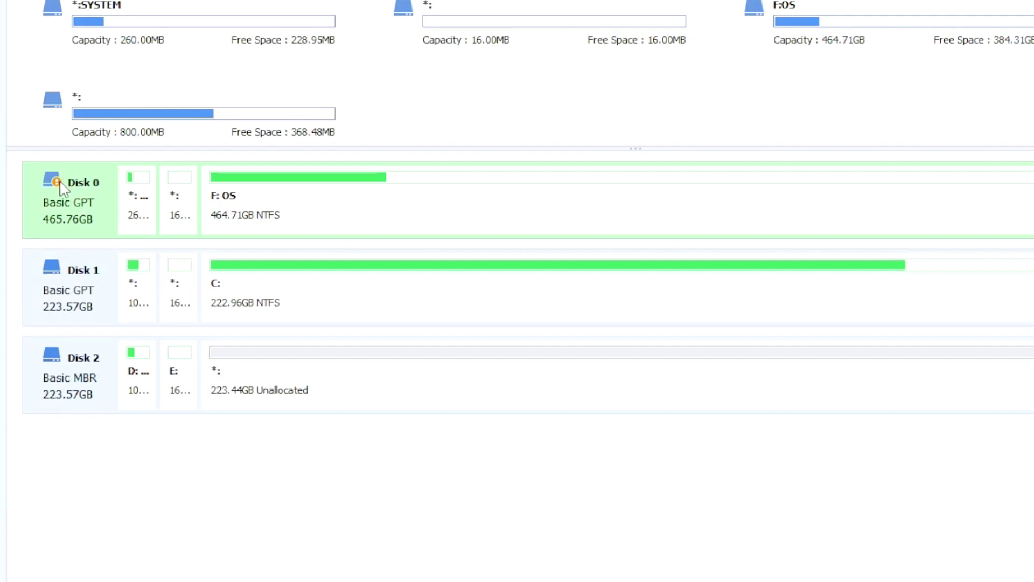
Check the health status notice on Disk 0's warning marker
{"action": "mouse_move", "coordinate": [60, 182]}
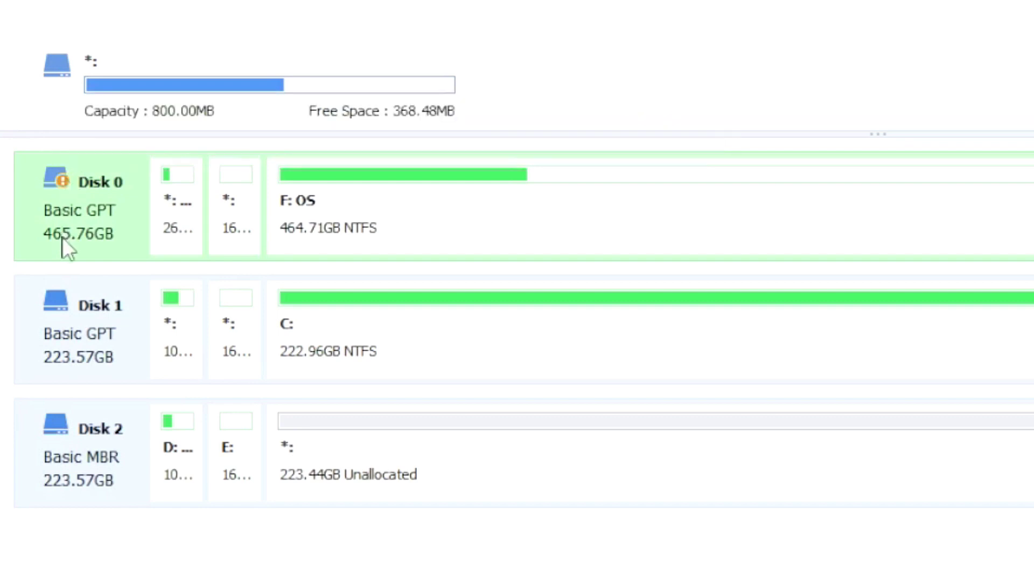
{"action": "mouse_move", "coordinate": [64, 180]}
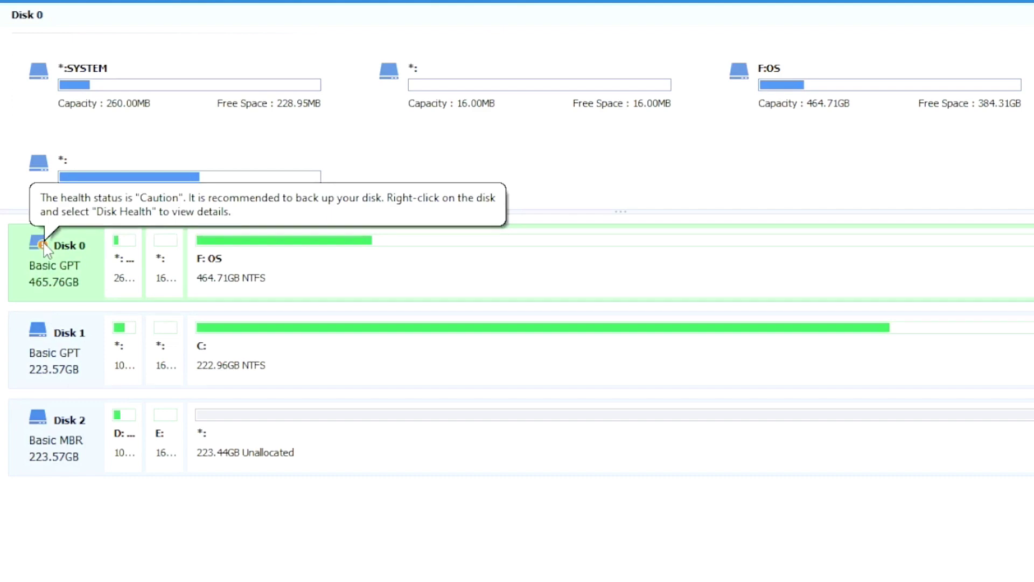